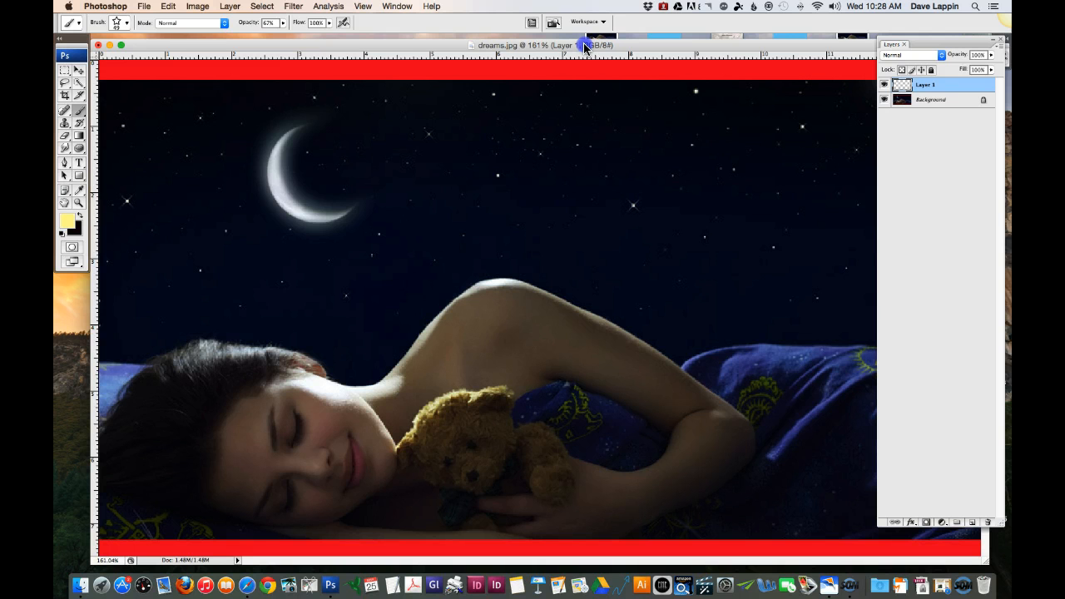
drag(584, 47, 584, 46)
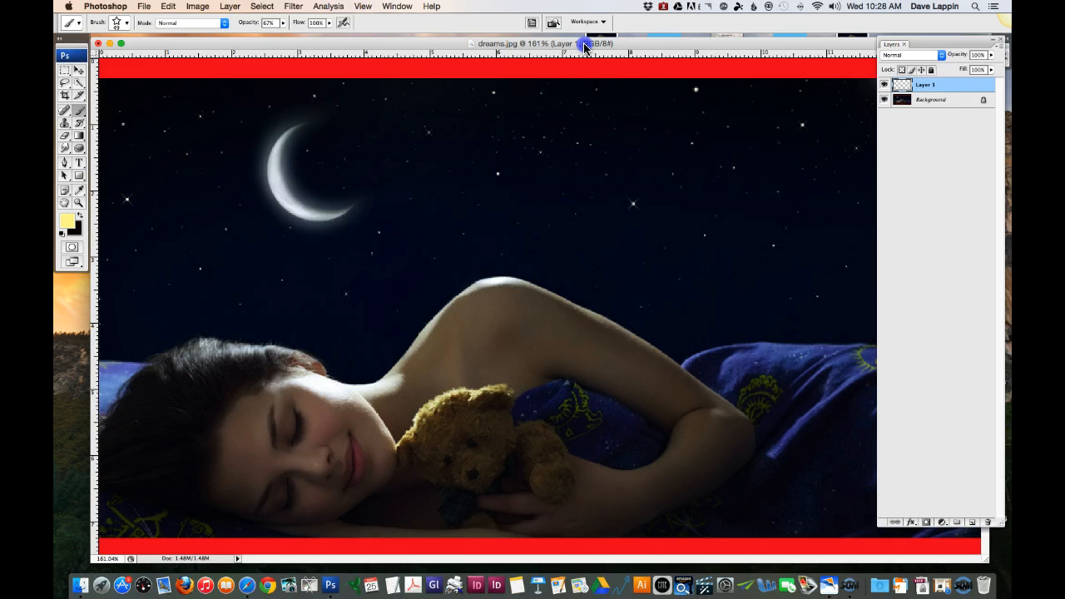
drag(585, 44, 584, 45)
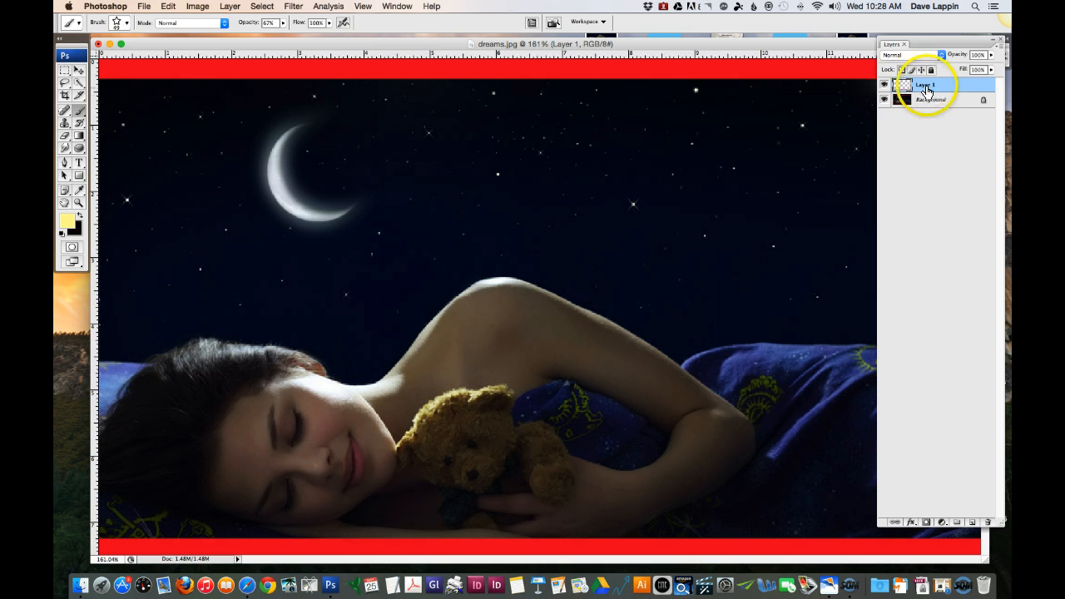
Step: Put away the layer list, activate the Brush tool and display the full brush presets beside the figure
click(1001, 40)
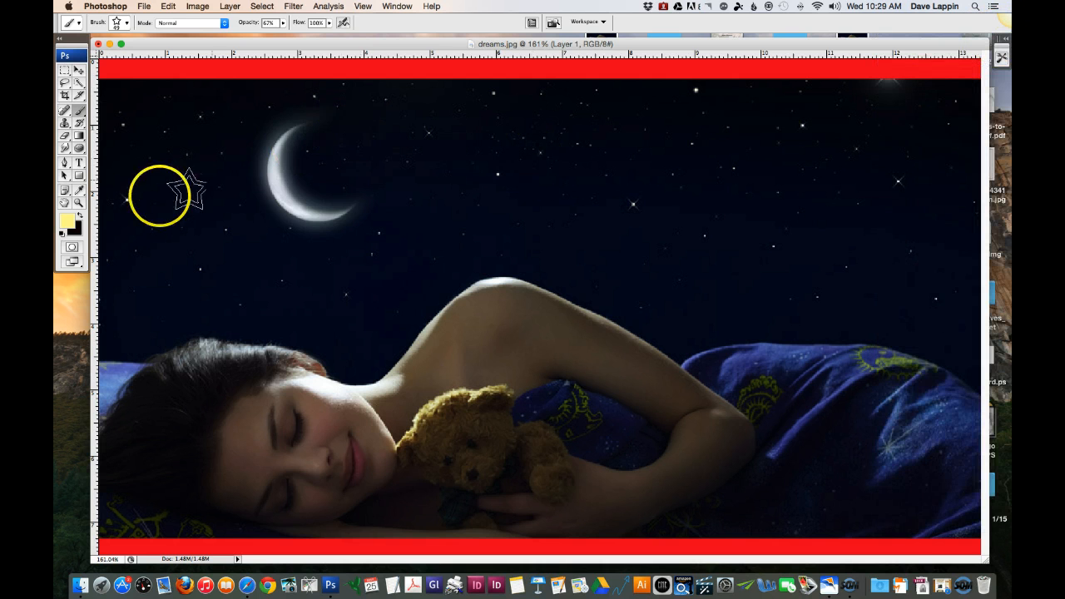
click(81, 117)
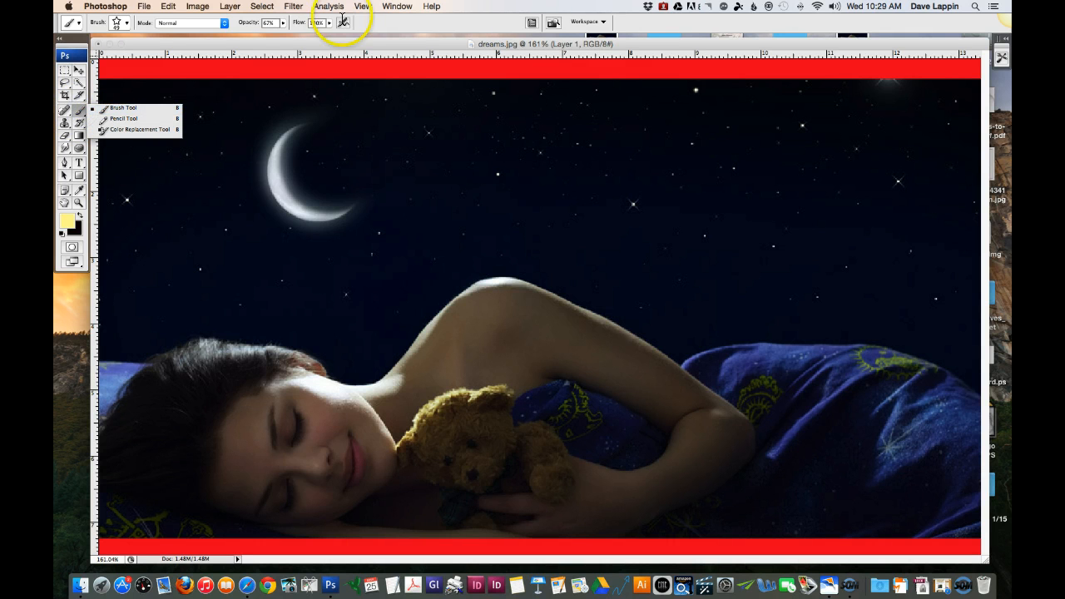
click(391, 8)
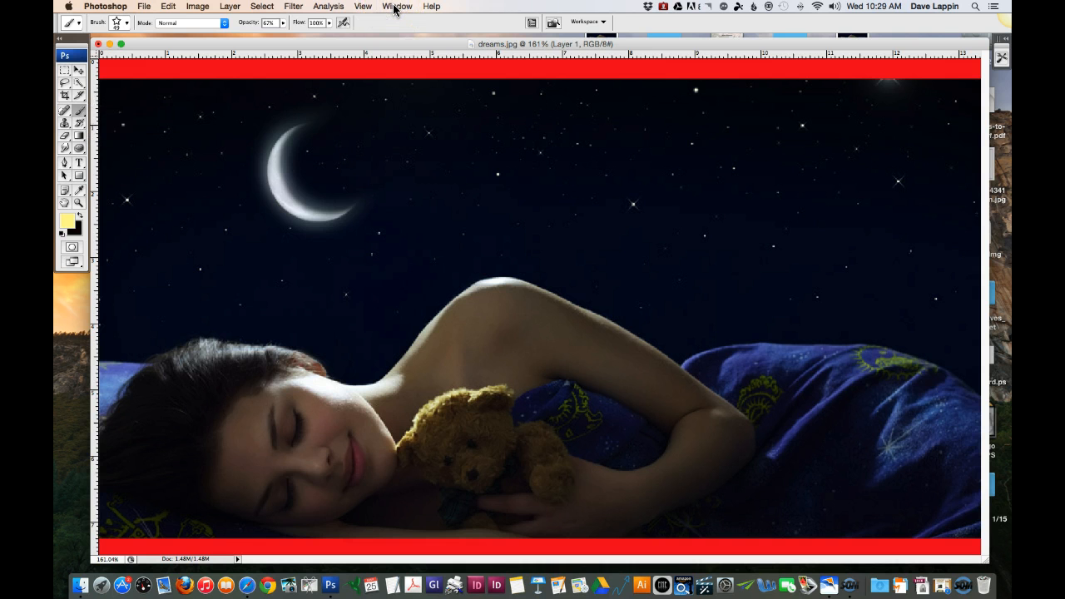
click(394, 8)
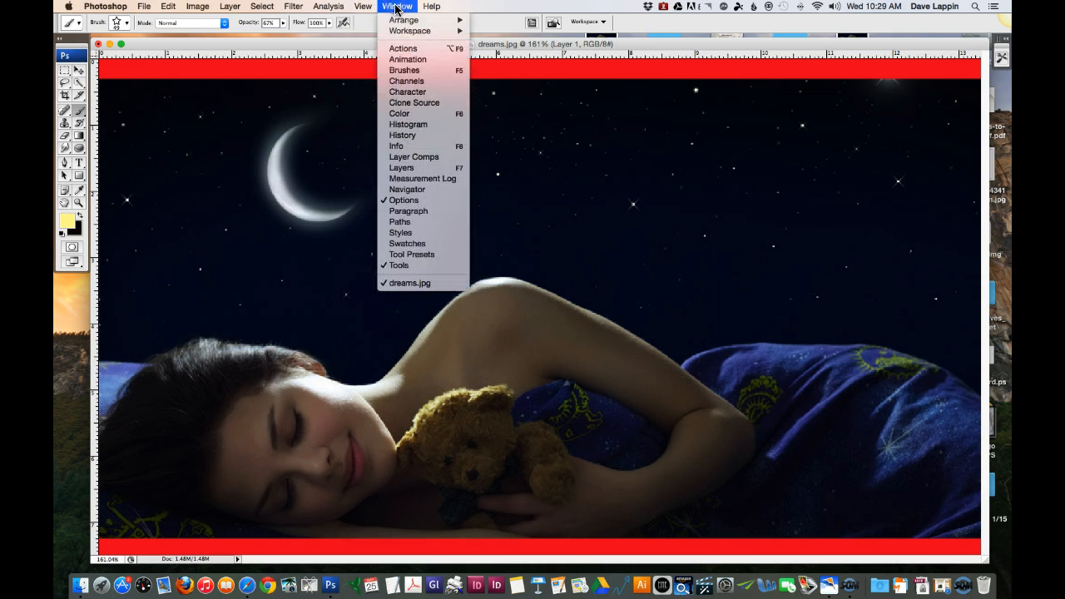
click(411, 71)
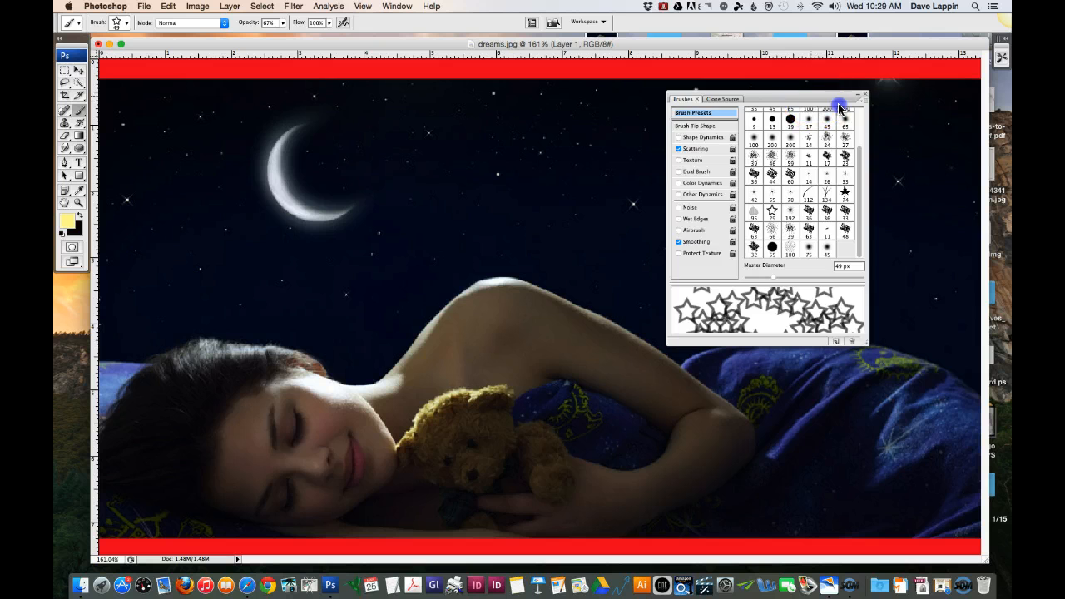
drag(839, 106, 871, 110)
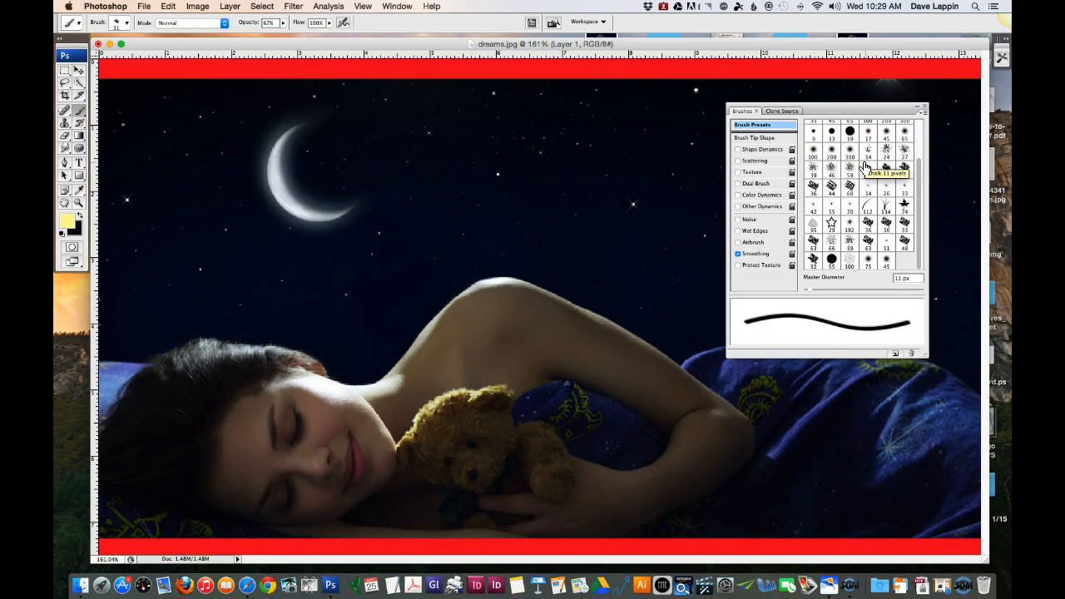
Step: Preview several brush presets, including a chalk tip and Scattered Maple Leaves
click(831, 133)
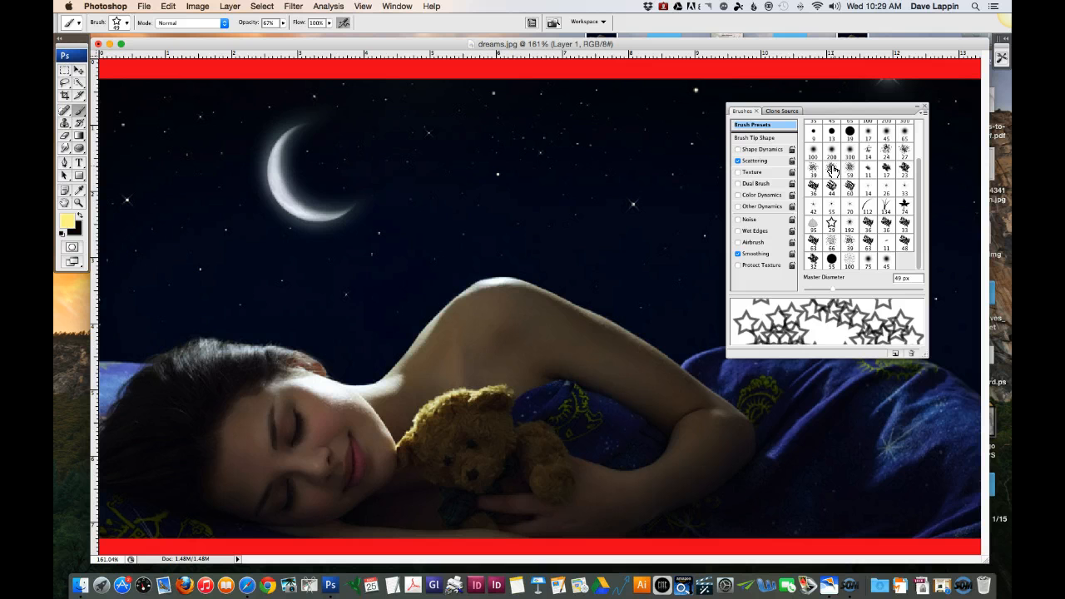
click(832, 170)
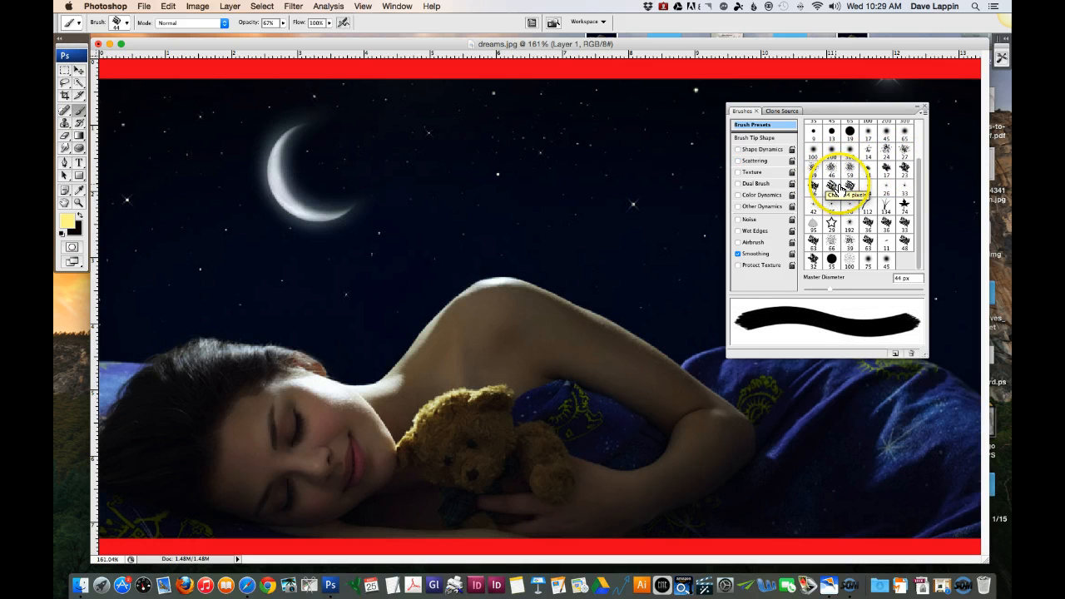
click(911, 207)
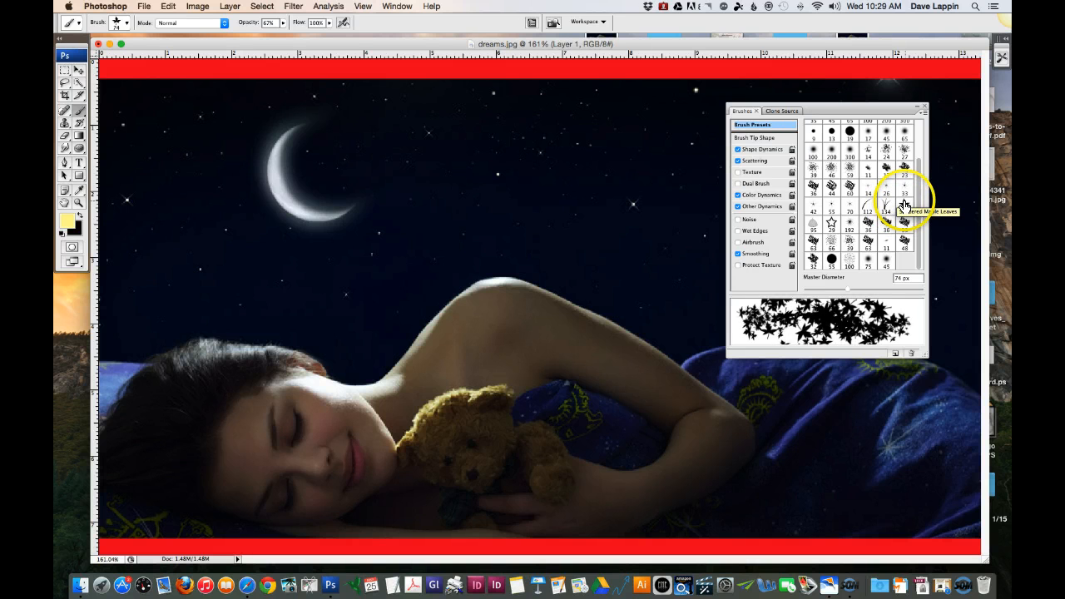
click(866, 245)
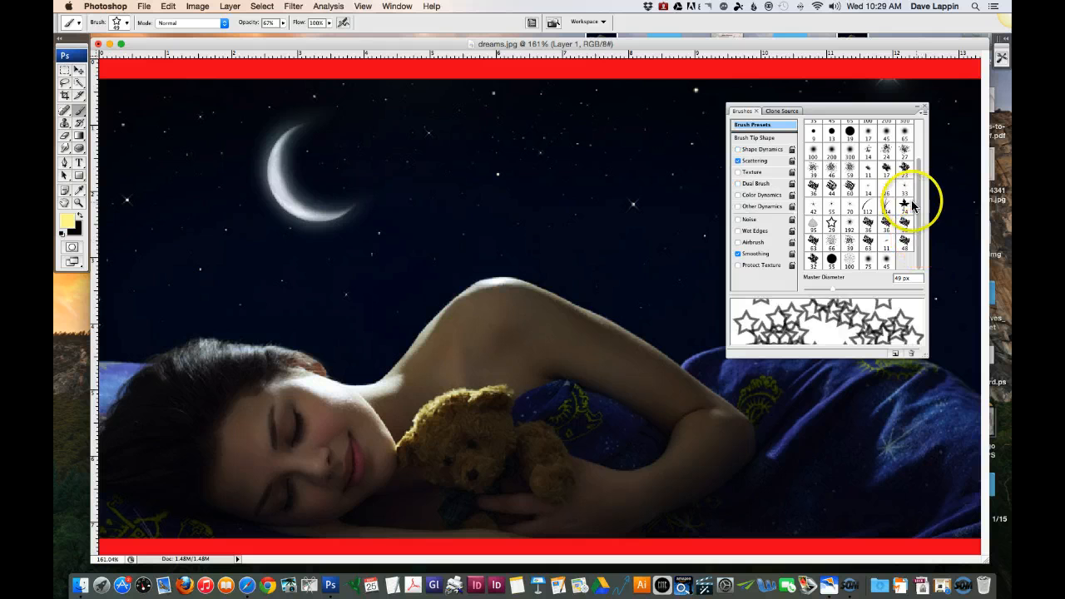
Step: Choose the Flowing Stars brush preset at 29 px, set the brush opacity to 100% and put away the presets
click(830, 226)
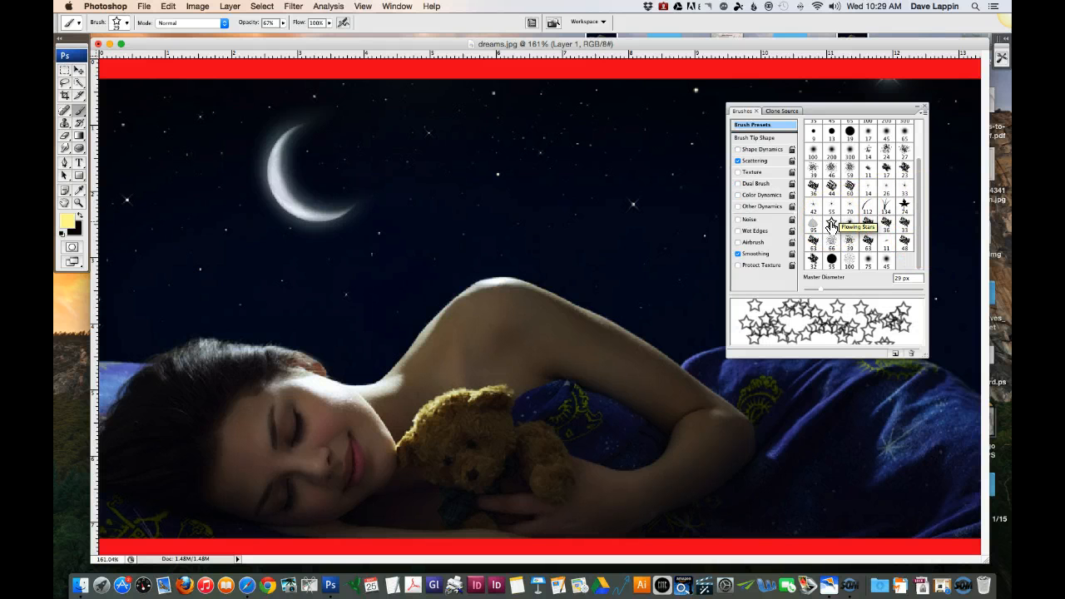
key(bracketright)
key(bracketright)
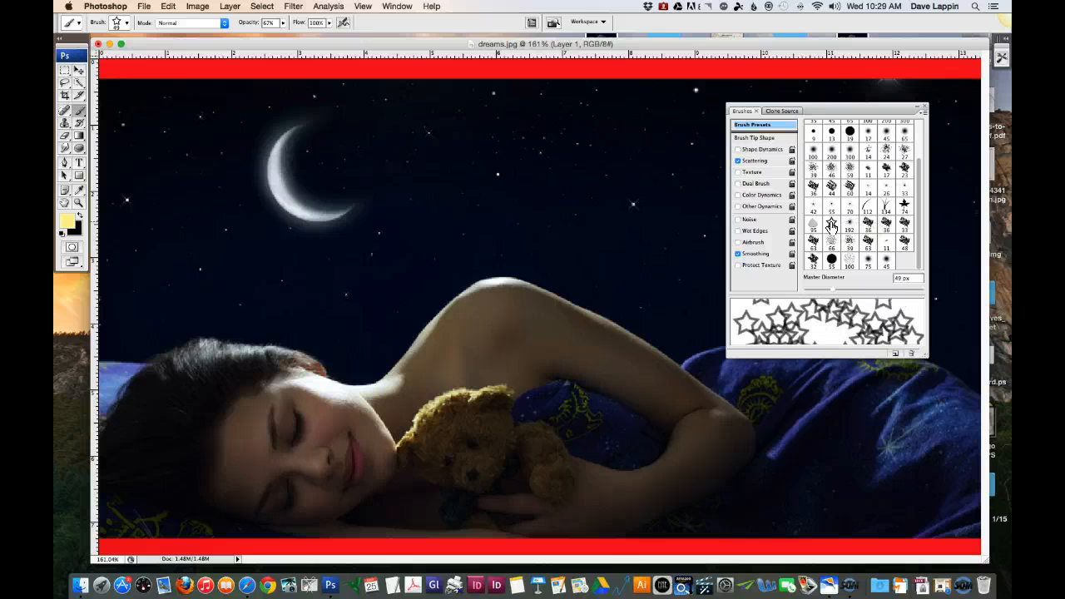
click(831, 225)
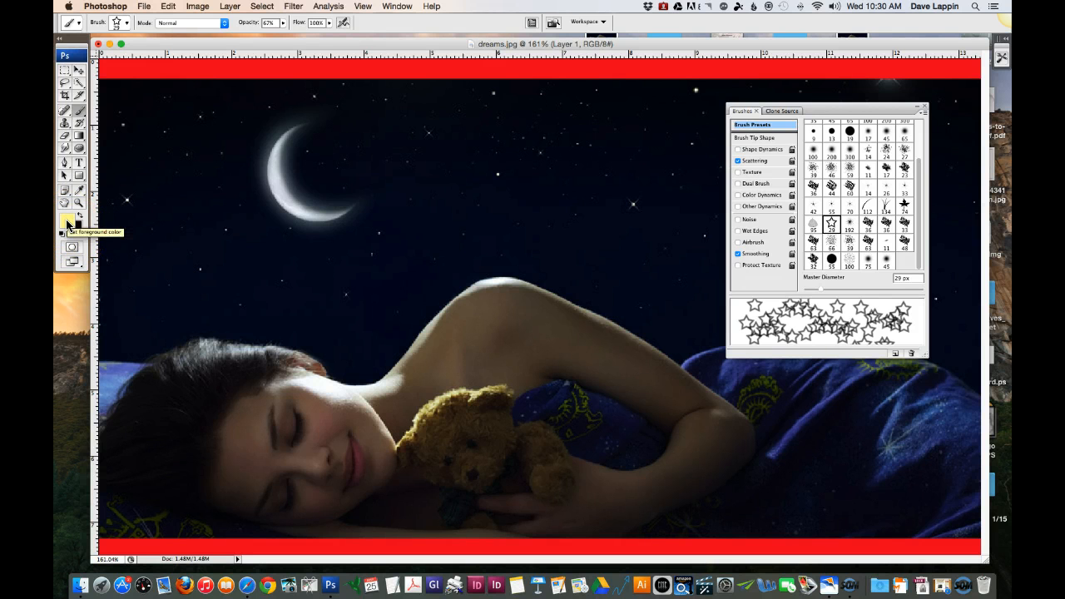
click(283, 23)
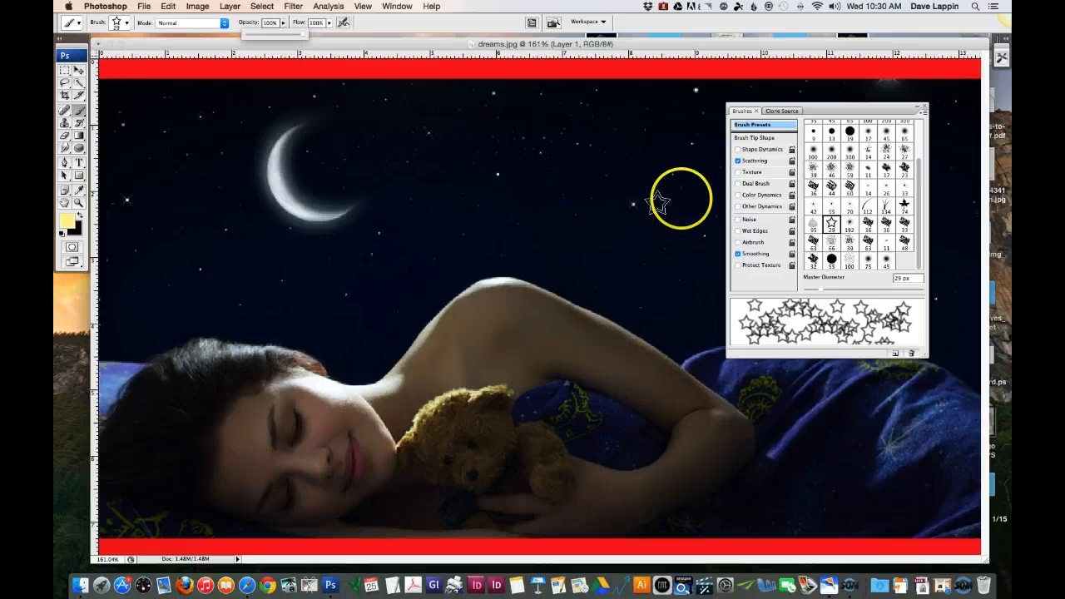
click(924, 108)
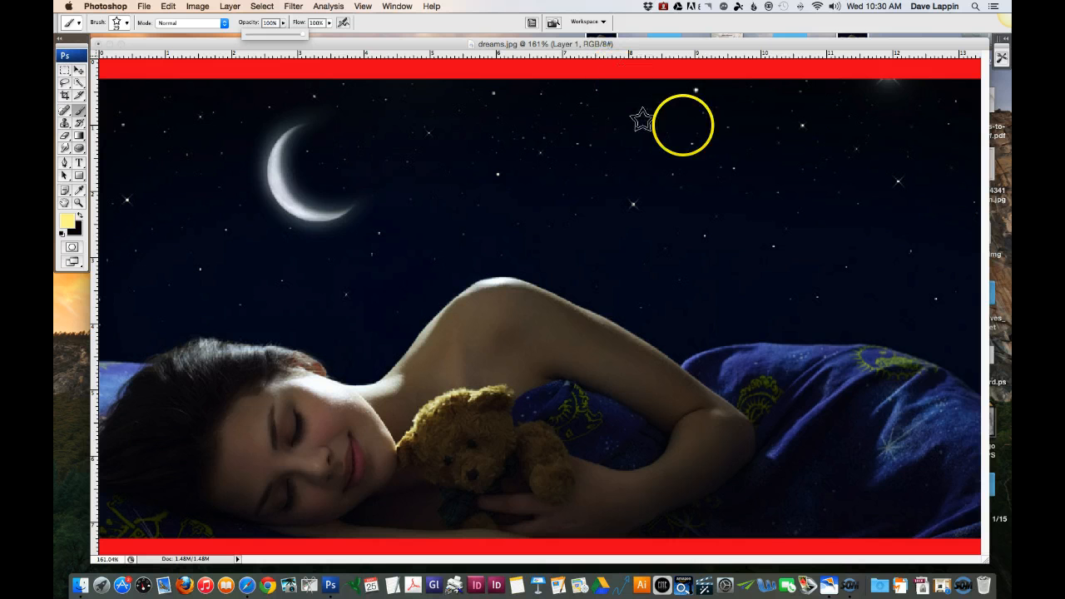
Step: Paint eight single yellow stars spread across the upper night sky on both sides of the moon
click(904, 130)
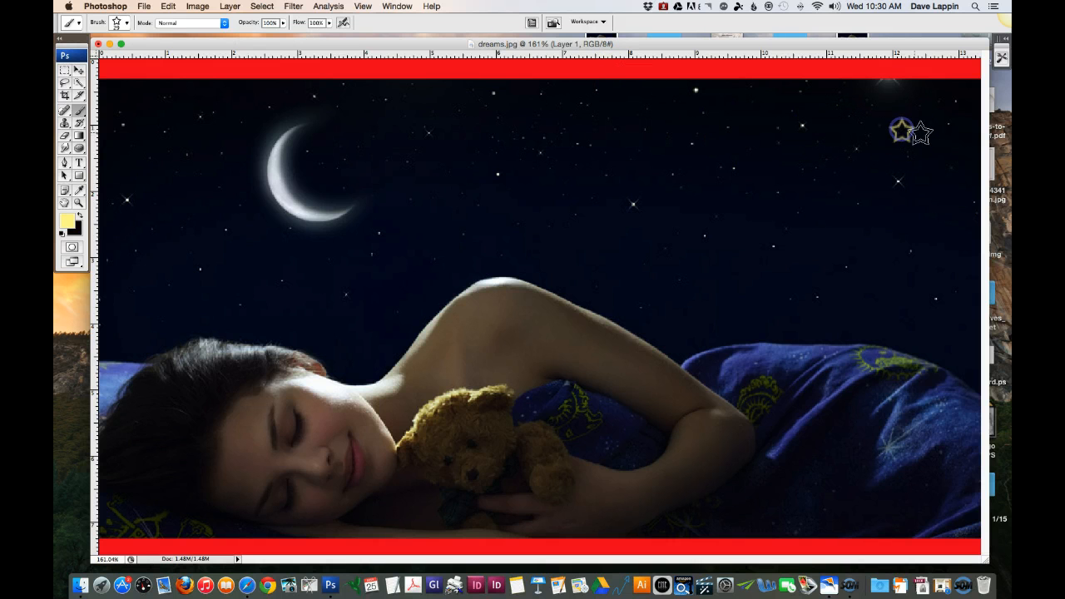
click(834, 170)
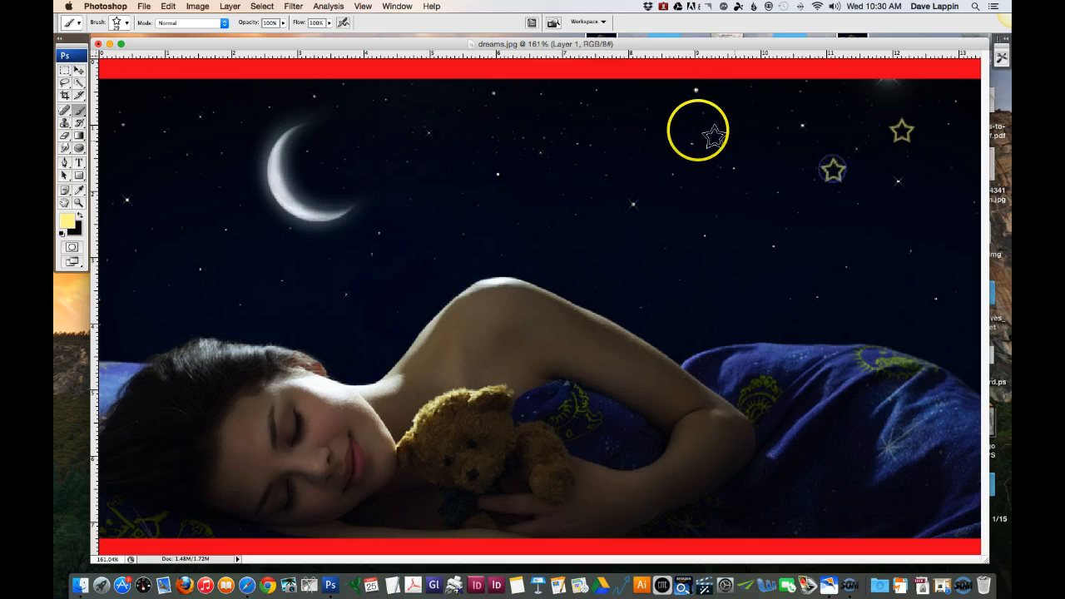
click(681, 122)
click(581, 178)
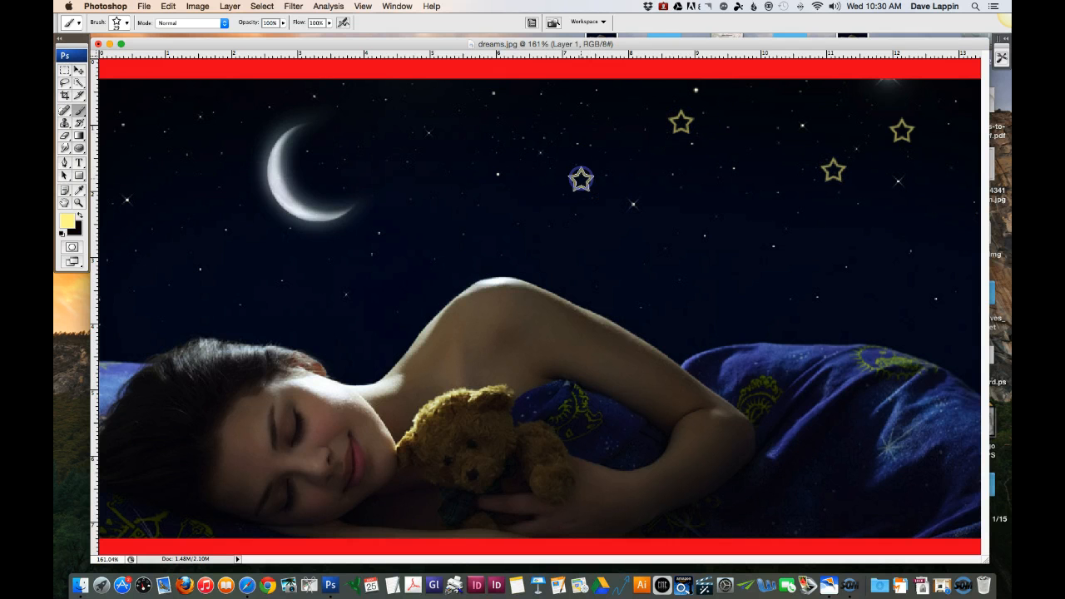
click(460, 105)
click(383, 129)
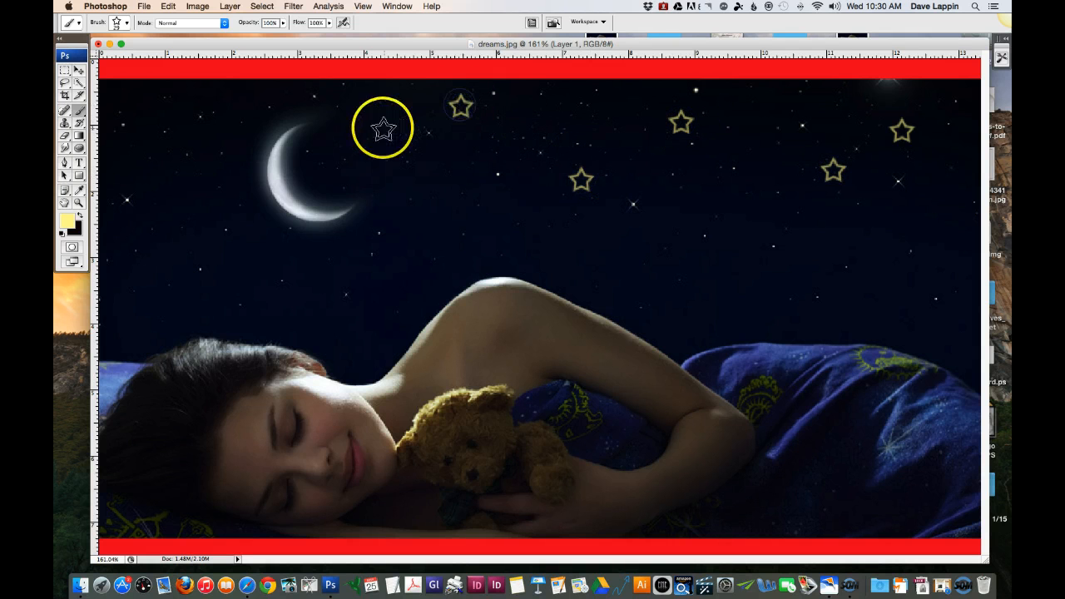
click(215, 170)
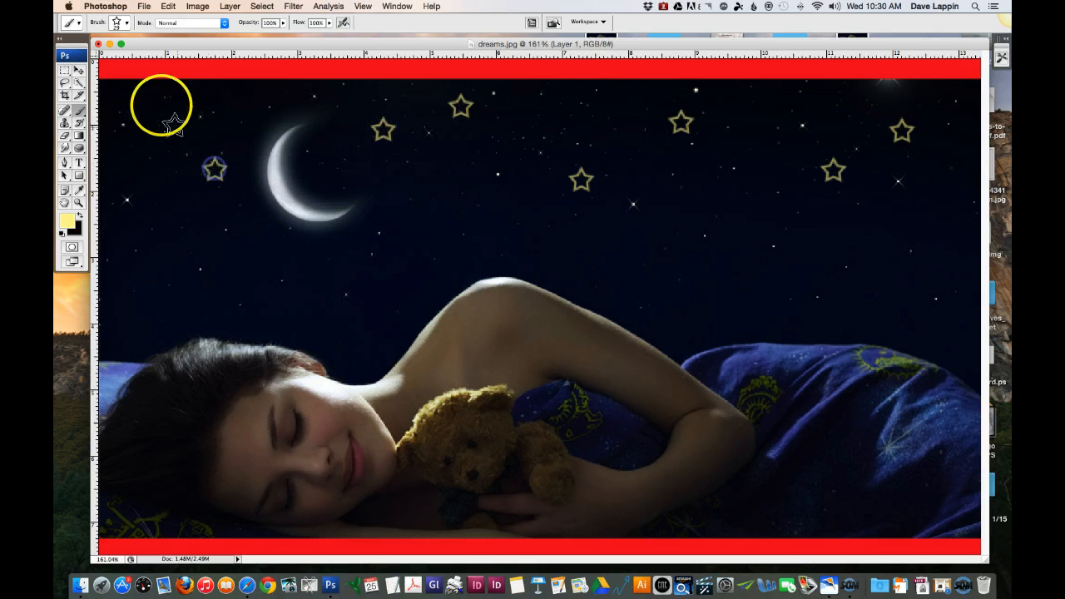
click(158, 102)
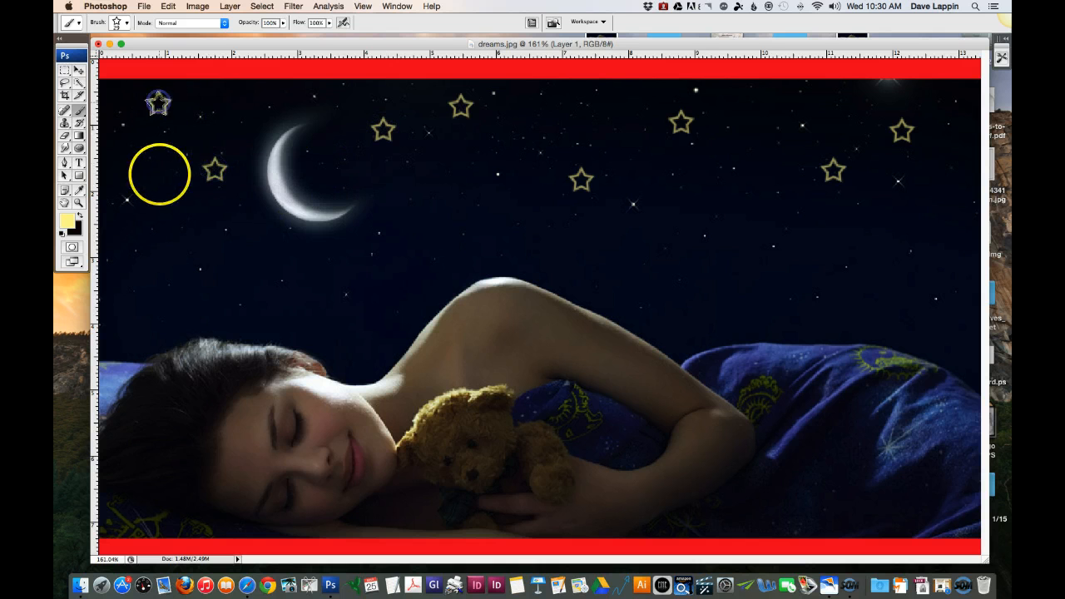
Step: Reduce the star brush's diameter to 13 px and scatter ten small yellow stars among and below the larger ones
click(128, 25)
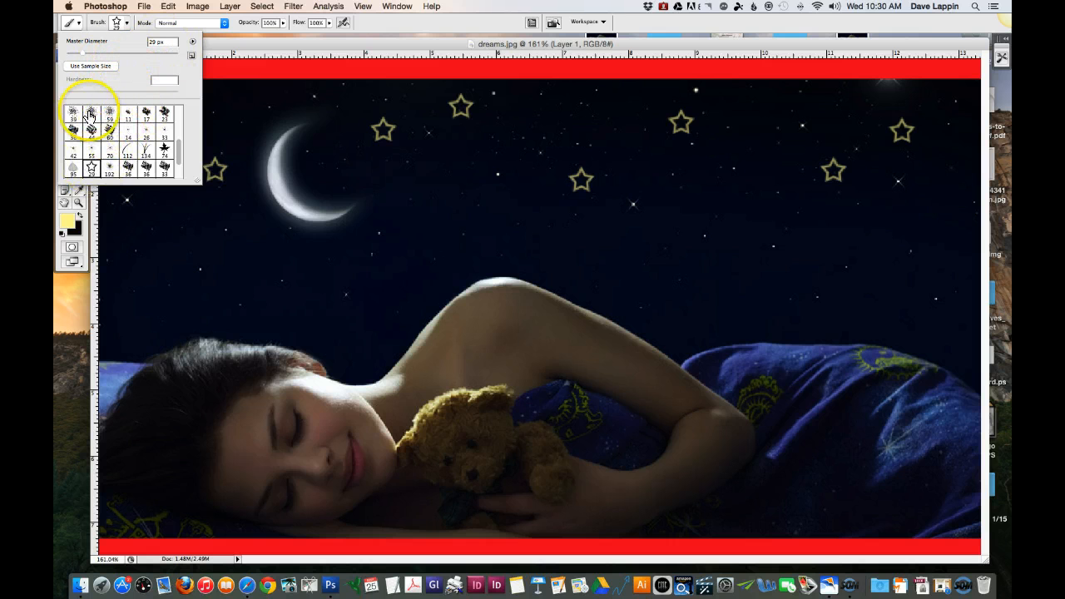
click(81, 54)
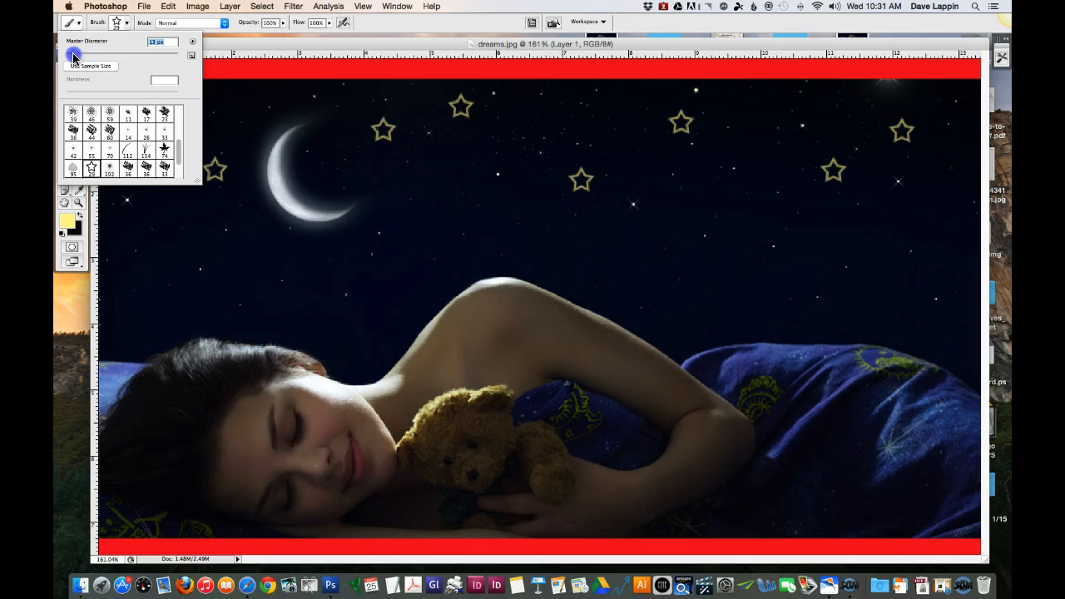
click(329, 47)
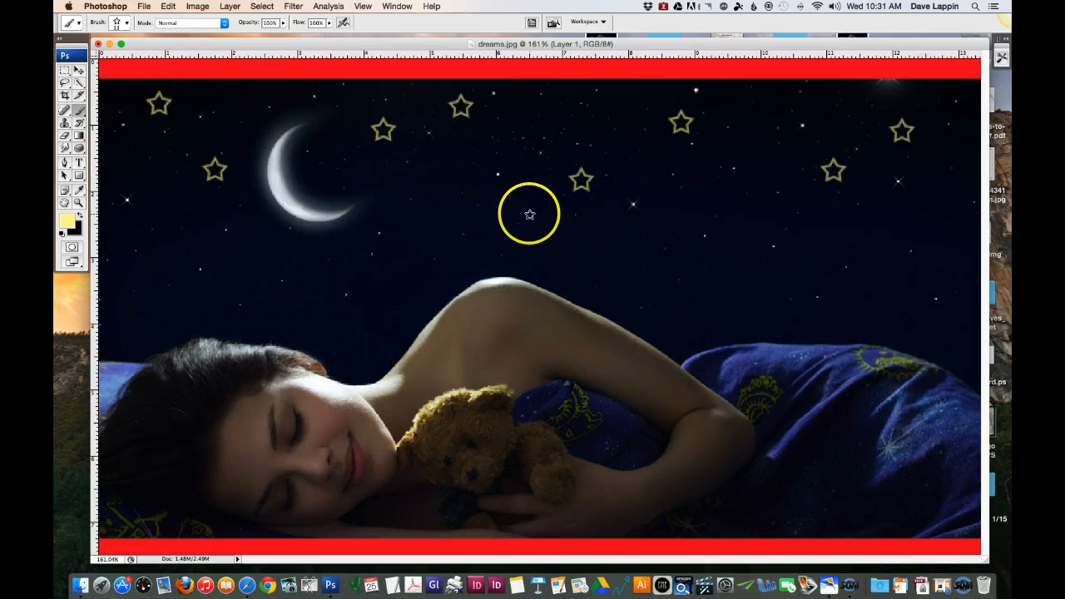
click(529, 214)
click(309, 277)
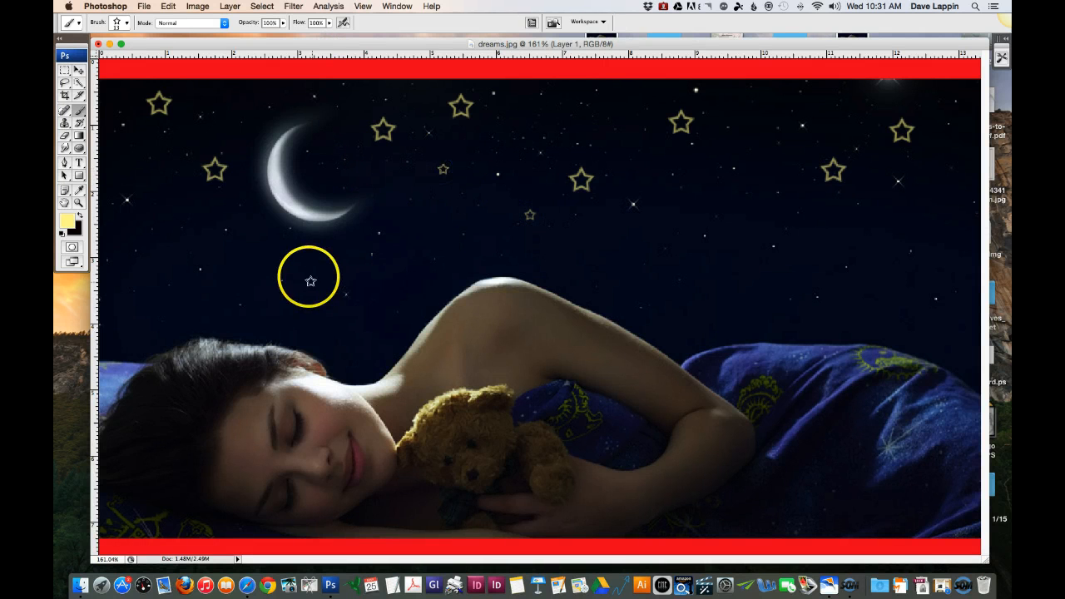
click(184, 214)
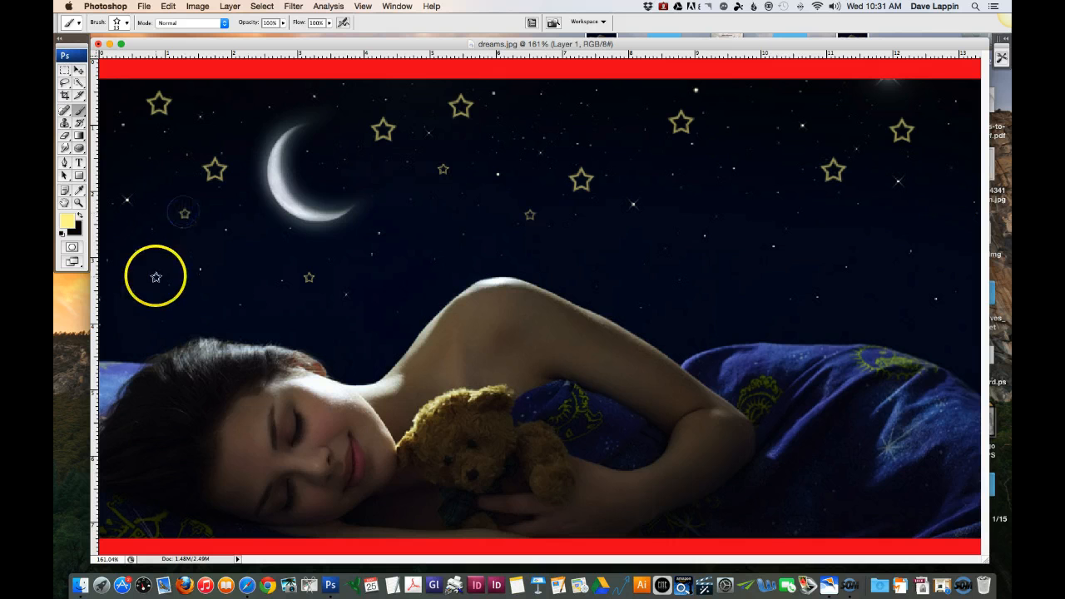
click(157, 277)
click(754, 122)
click(876, 227)
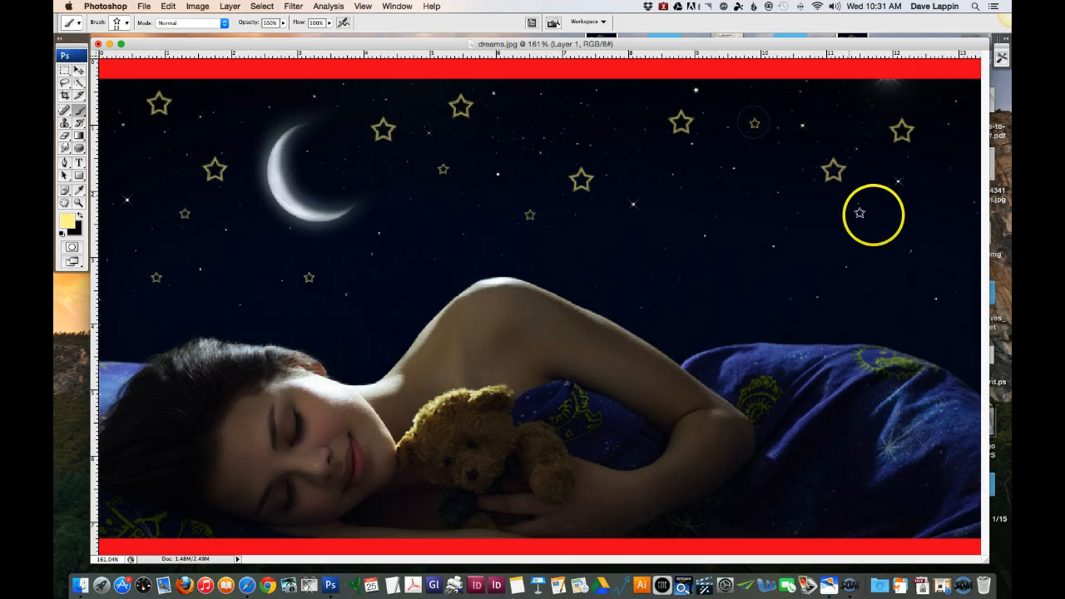
click(744, 277)
click(677, 235)
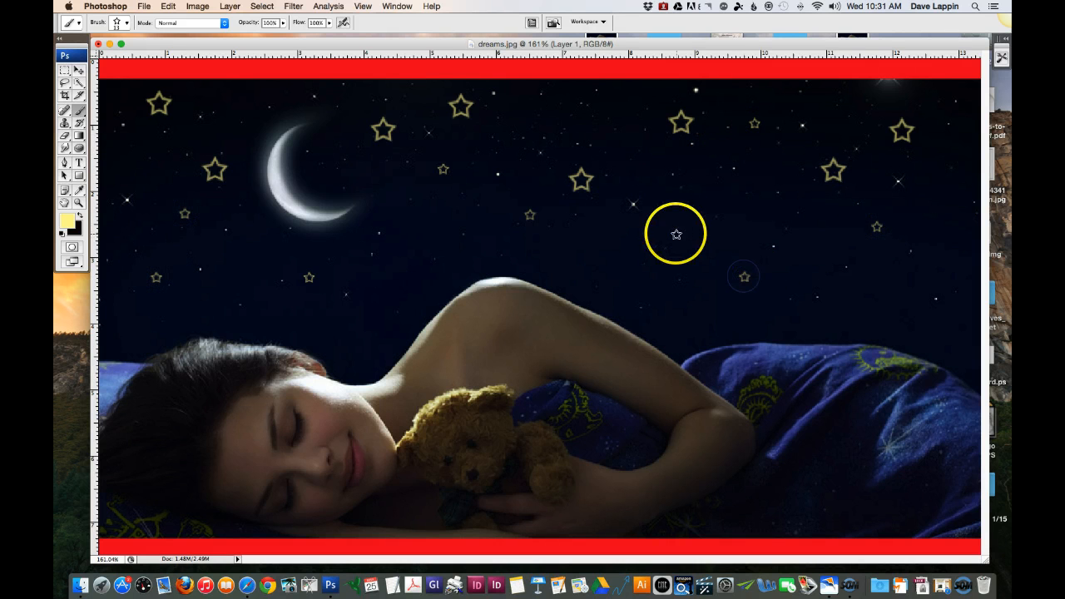
click(461, 243)
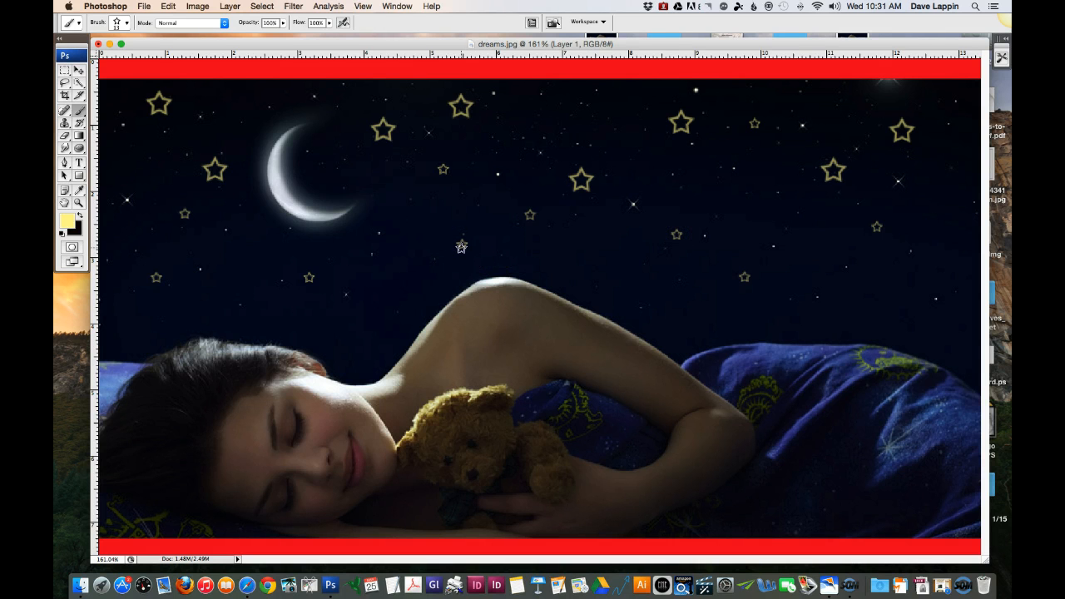
Step: Display the layer list and toggle Layer 1's visibility off and on to compare the image without and with the painted stars
click(398, 6)
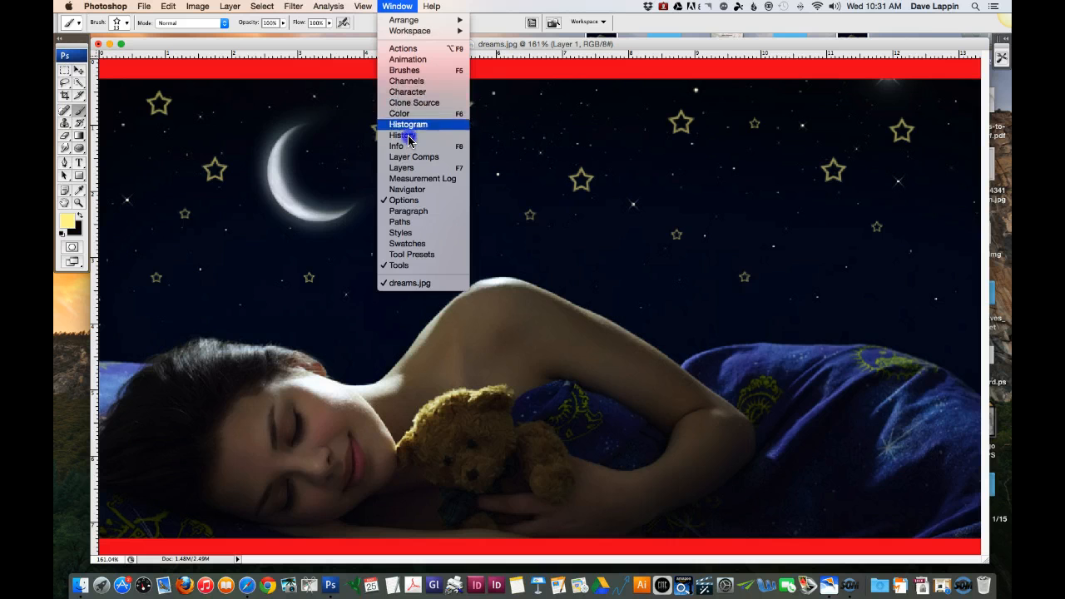
click(396, 169)
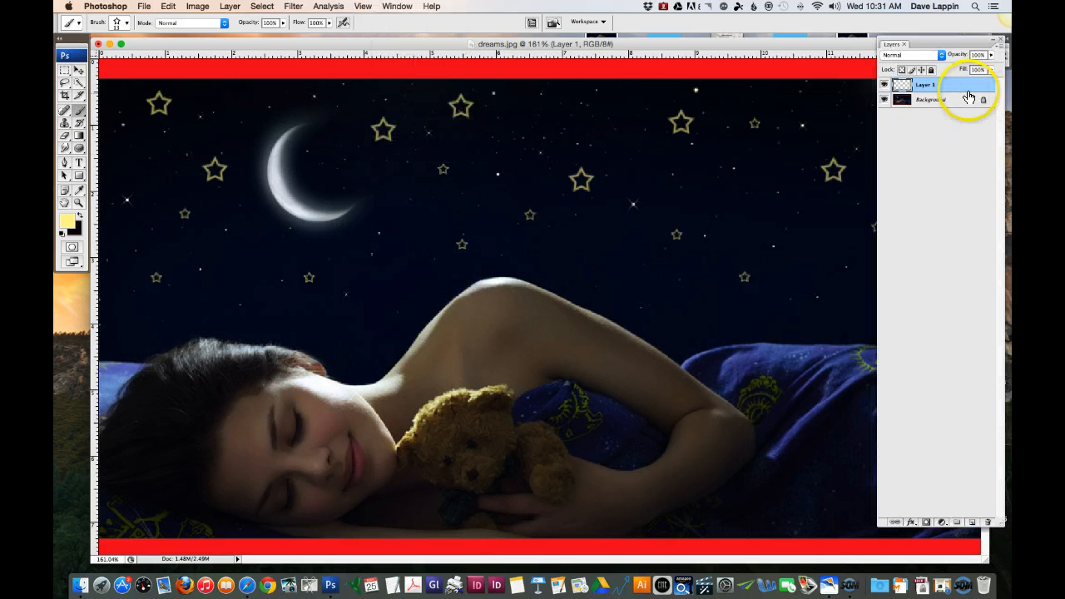
click(885, 85)
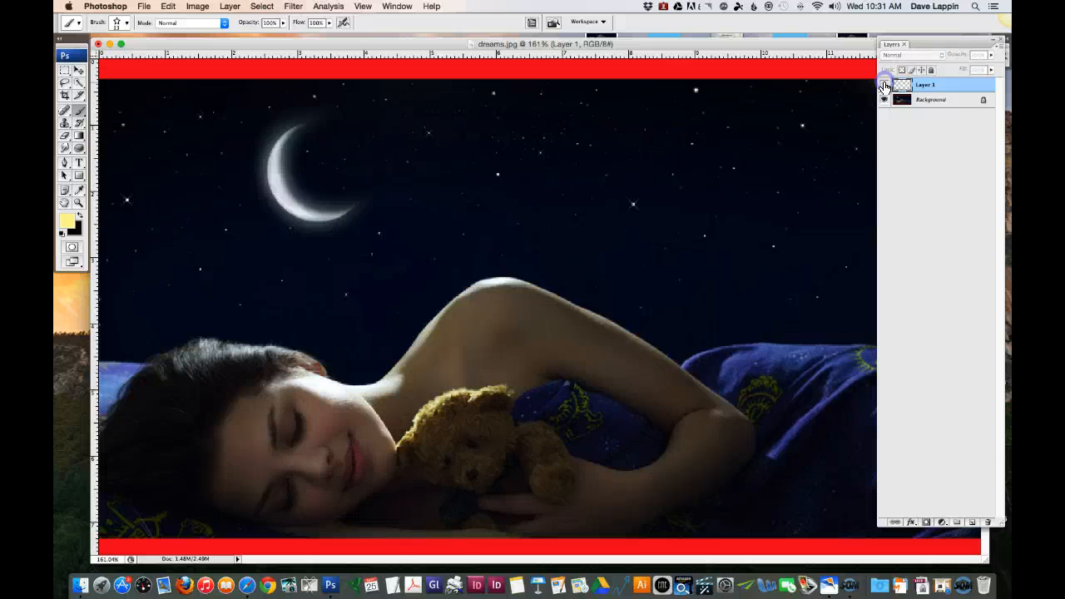
click(885, 85)
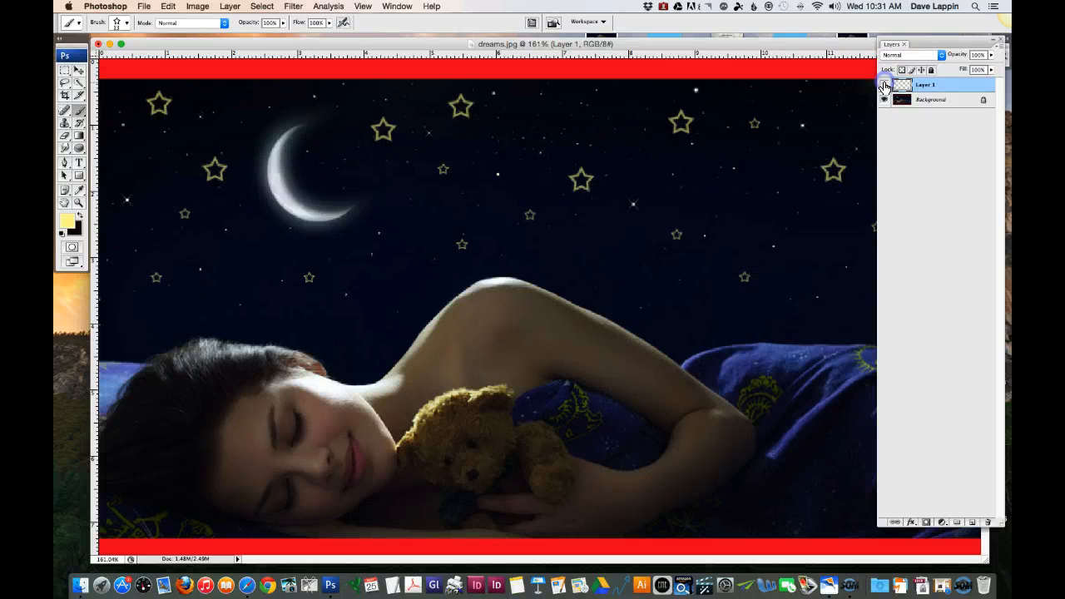
Step: Hide and show Layer 1 again to compare the sky with and without the stars, and put away the layer list
click(885, 85)
click(884, 85)
click(885, 85)
click(884, 85)
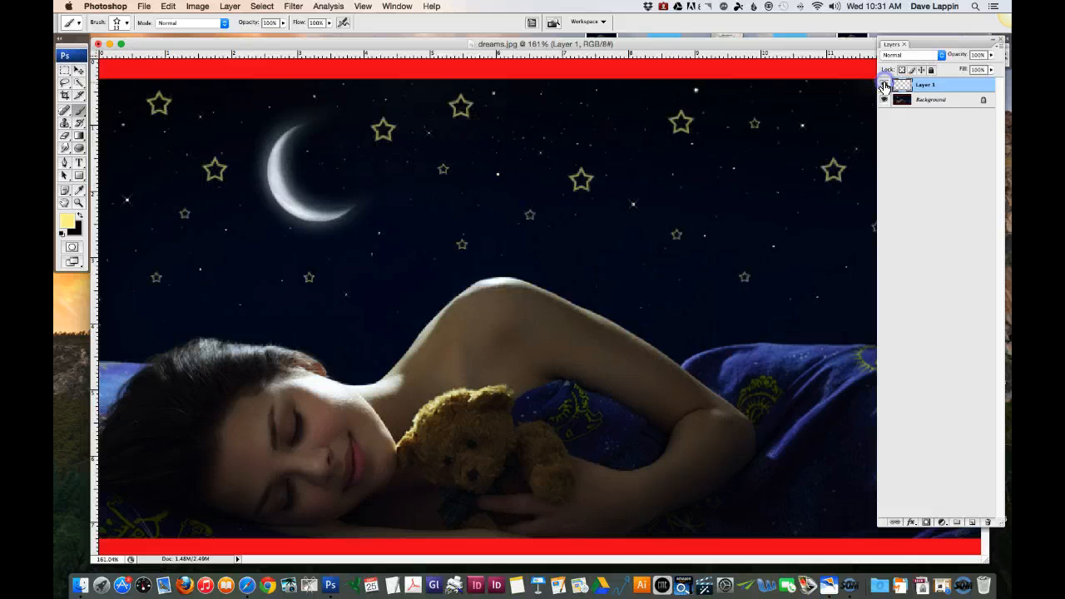
click(1002, 42)
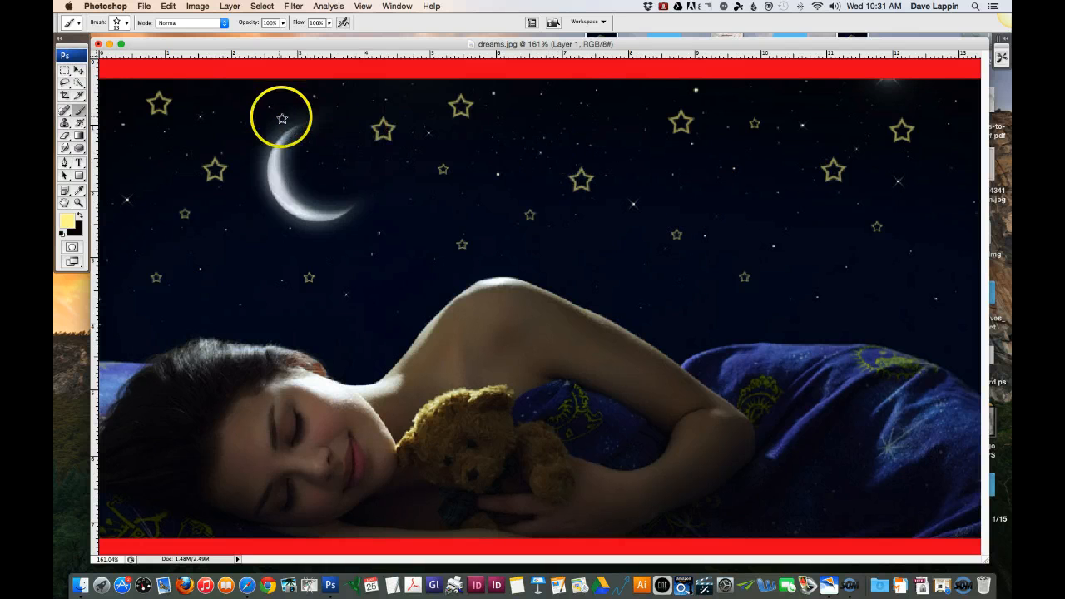
Step: Choose the 200 px soft round brush from the brush presets and reduce its diameter to 15 px
click(396, 6)
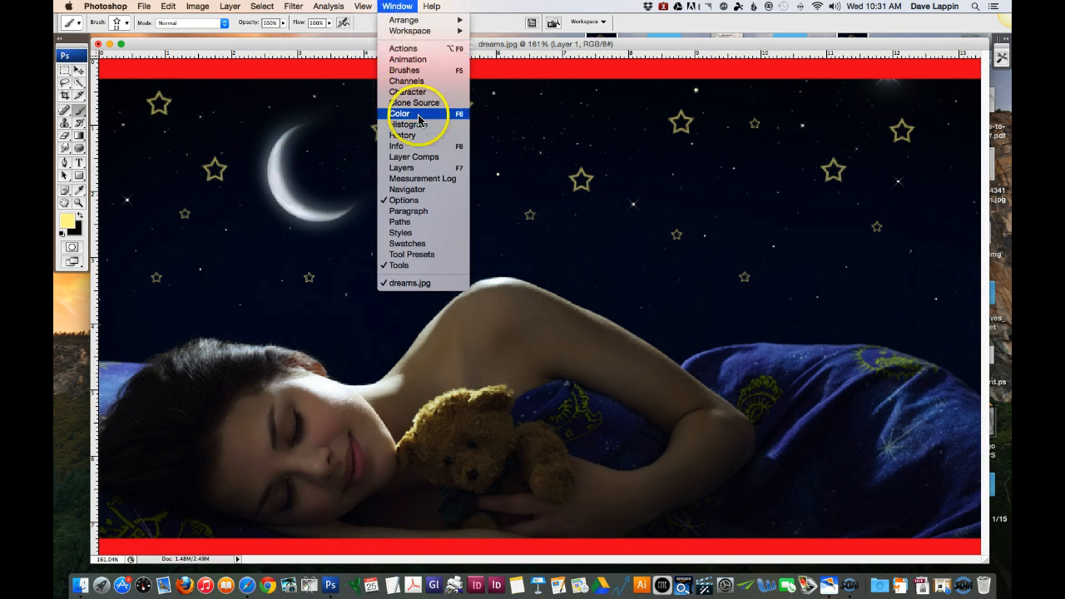
click(421, 70)
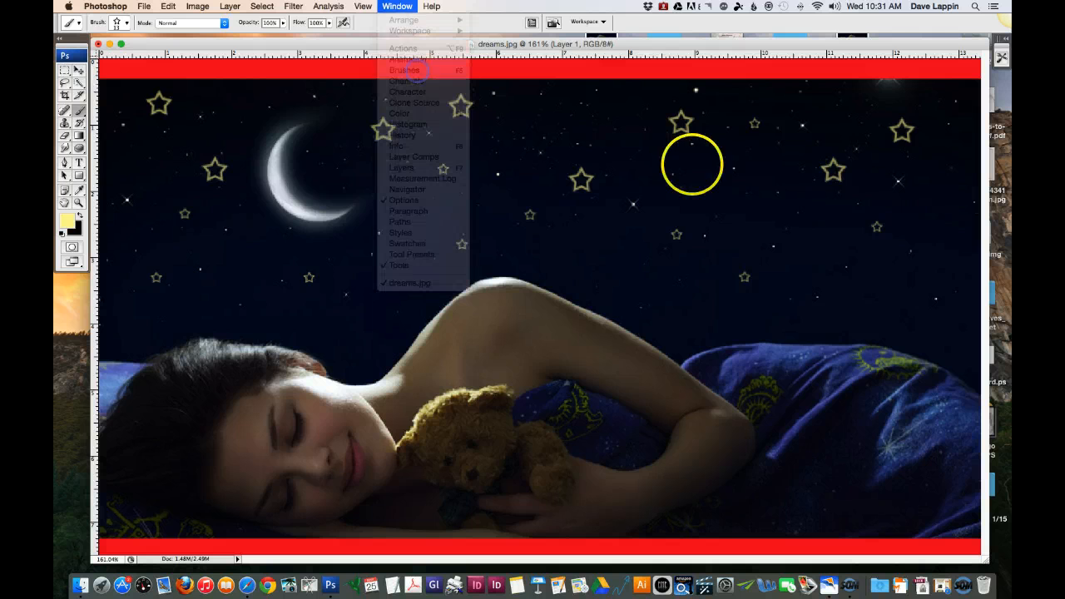
click(831, 150)
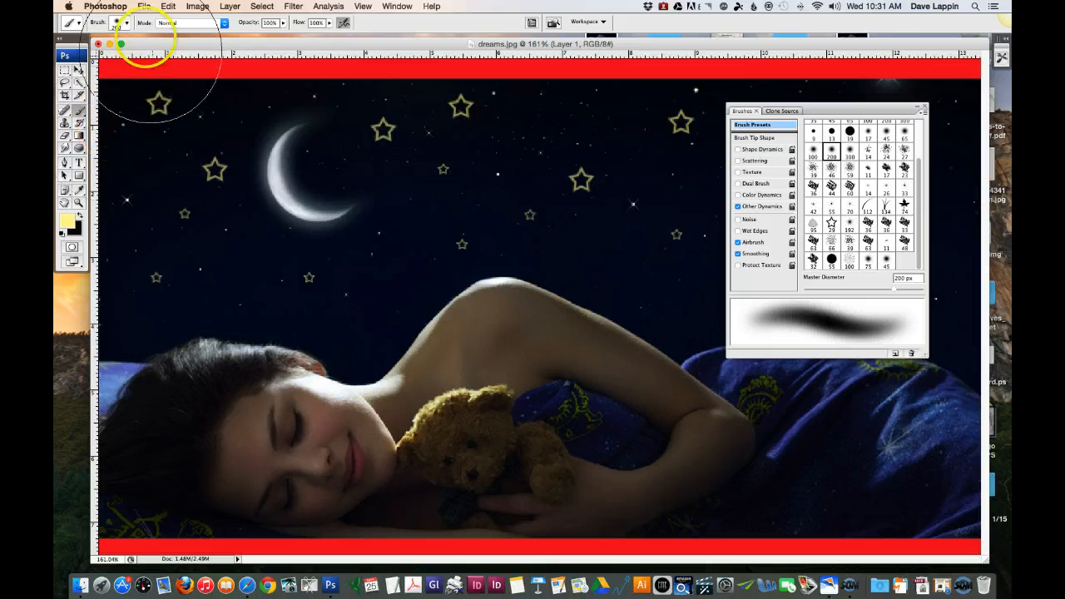
click(122, 24)
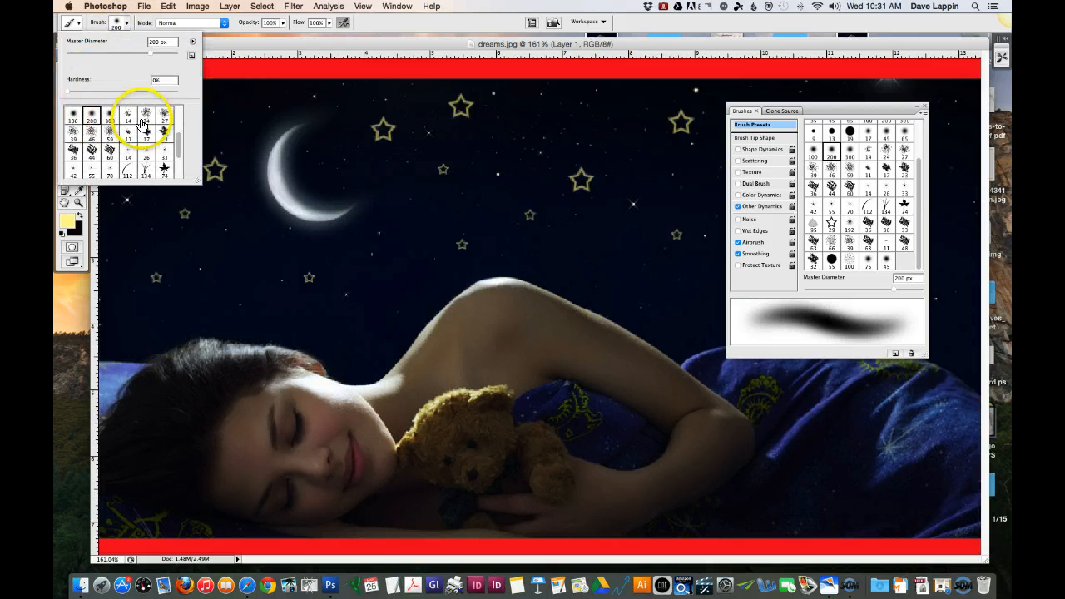
drag(149, 53, 139, 54)
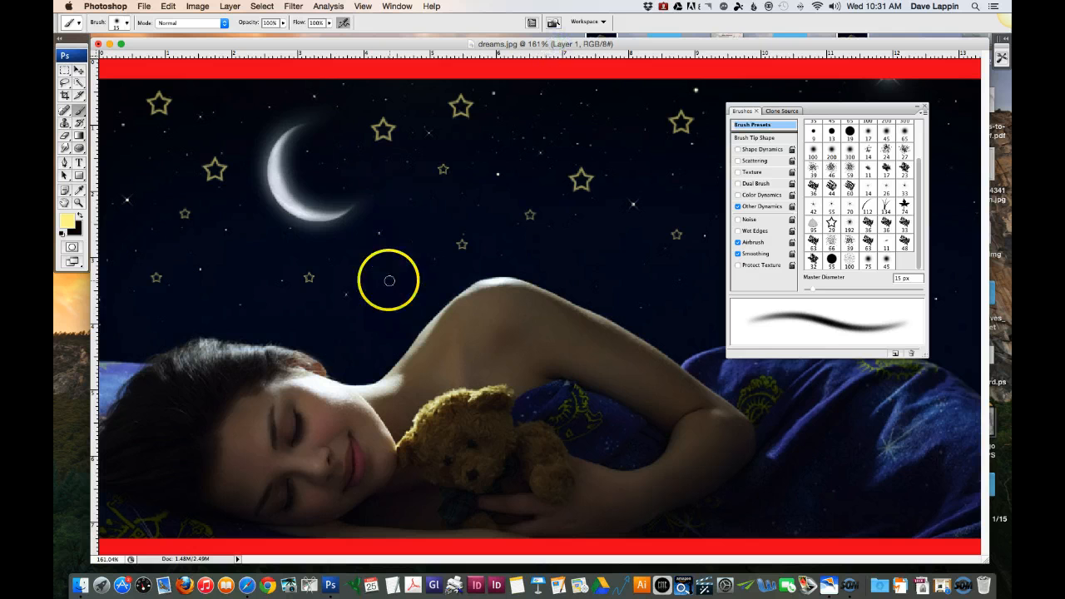
Step: Try a soft yellow brush stroke along the sky just above the woman's shoulder, undo it and put away the brush presets
mouse_move(391, 325)
mouse_down()
mouse_move(455, 276)
mouse_move(499, 263)
mouse_move(548, 273)
mouse_up()
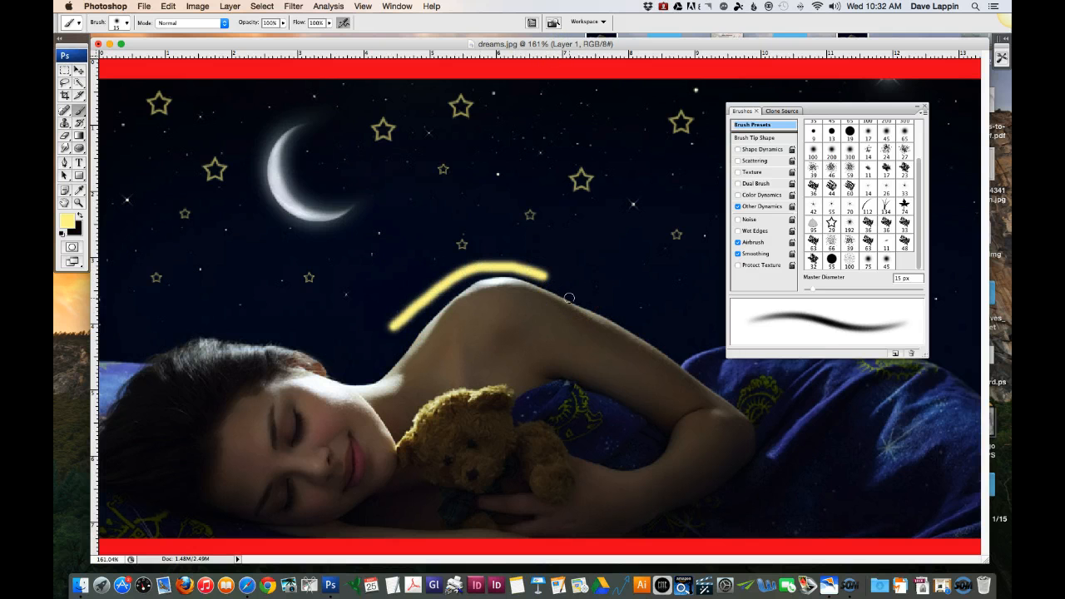
key(super+z)
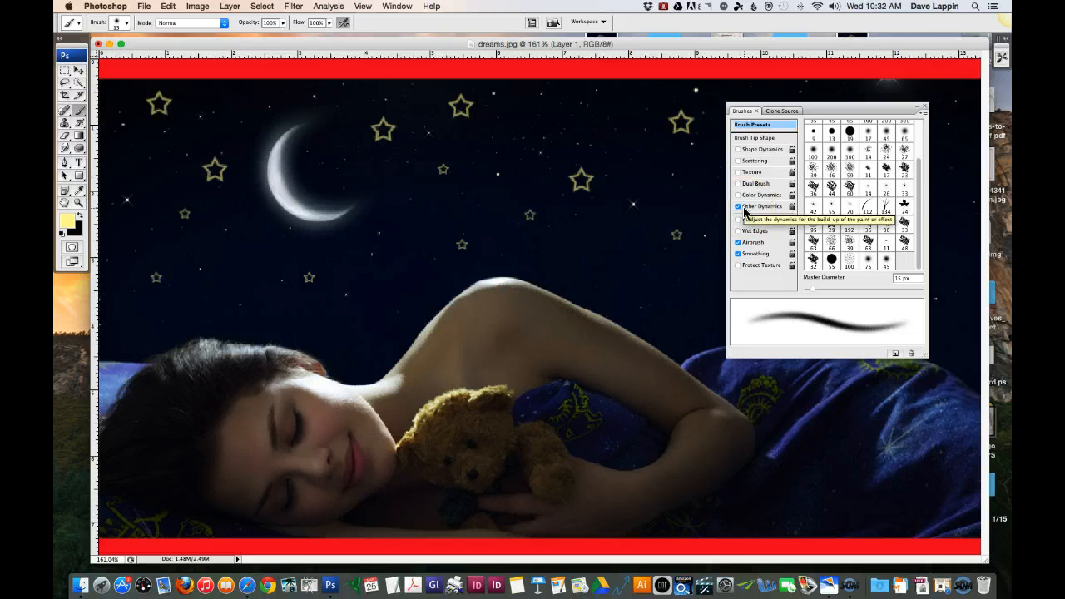
click(924, 106)
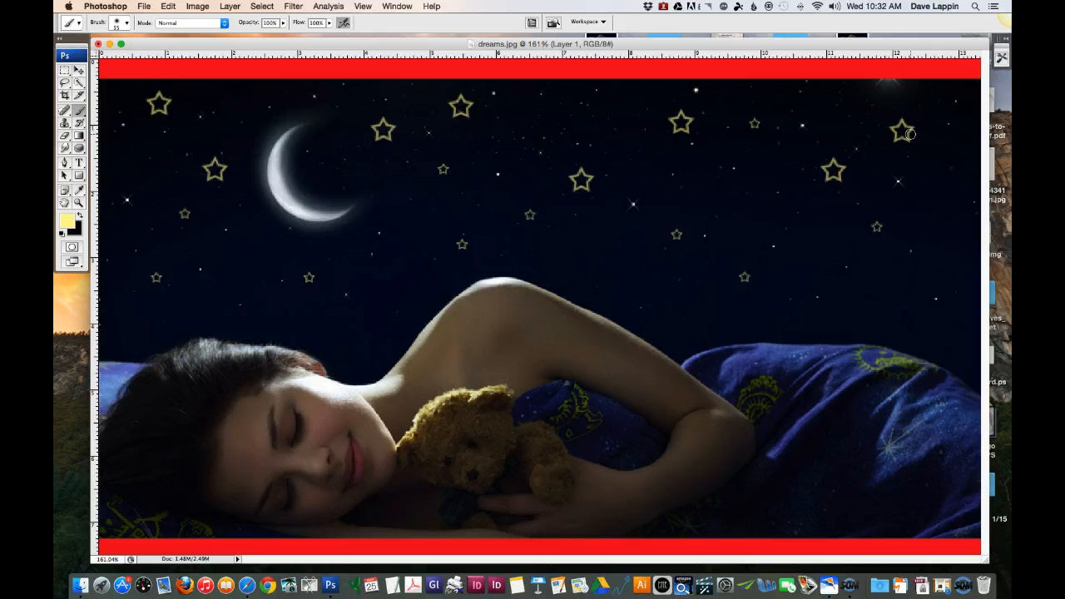